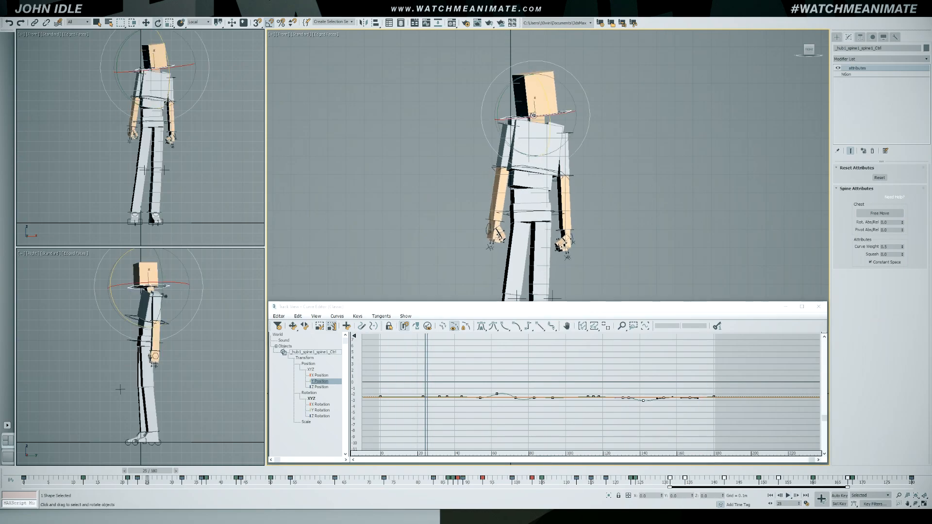
Try scaling the chest control's X Rotation keys, play the animation back, and undo the change.
left_click(320, 404)
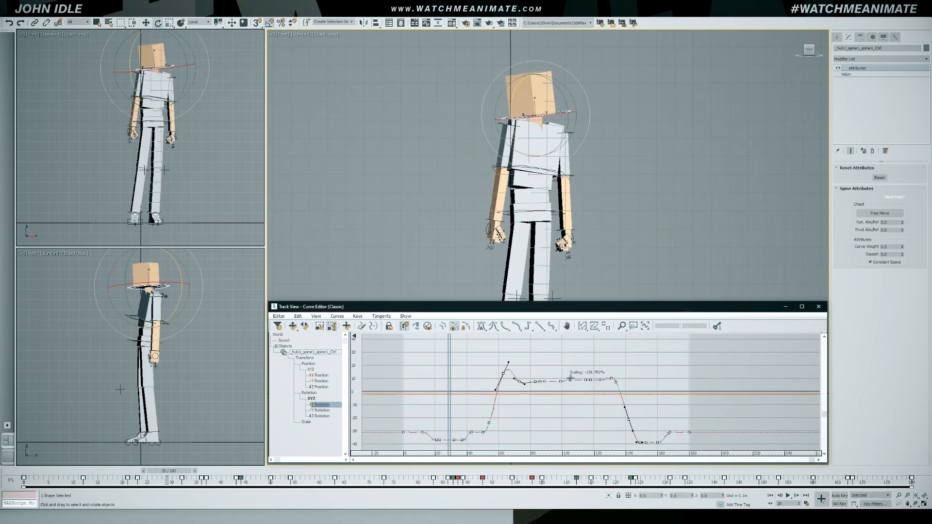
scroll(561, 268, "down", 3)
middle_click_drag(561, 268, 556, 197)
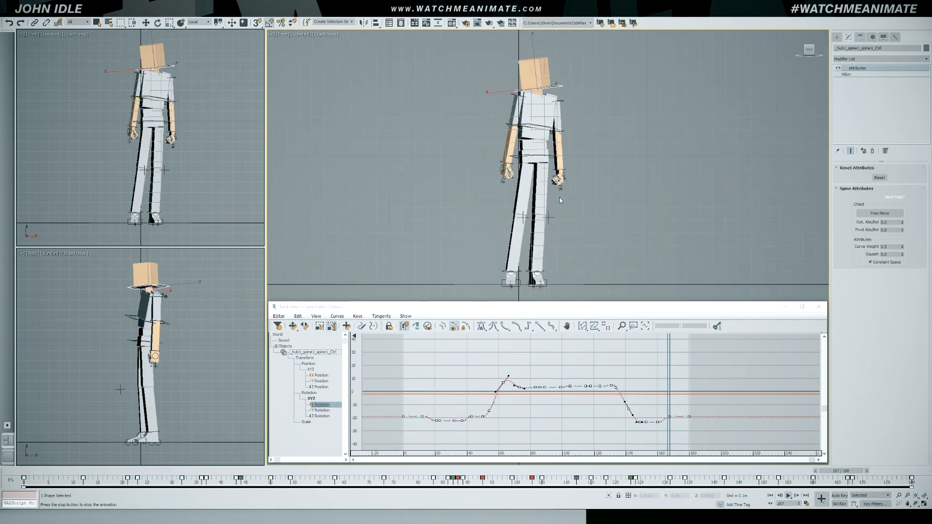
key("ctrl+z")
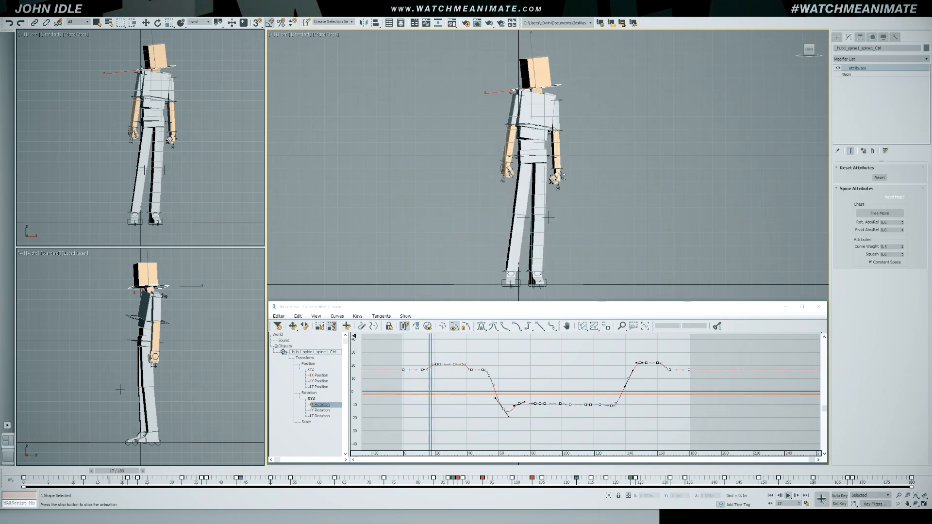
left_click(724, 387)
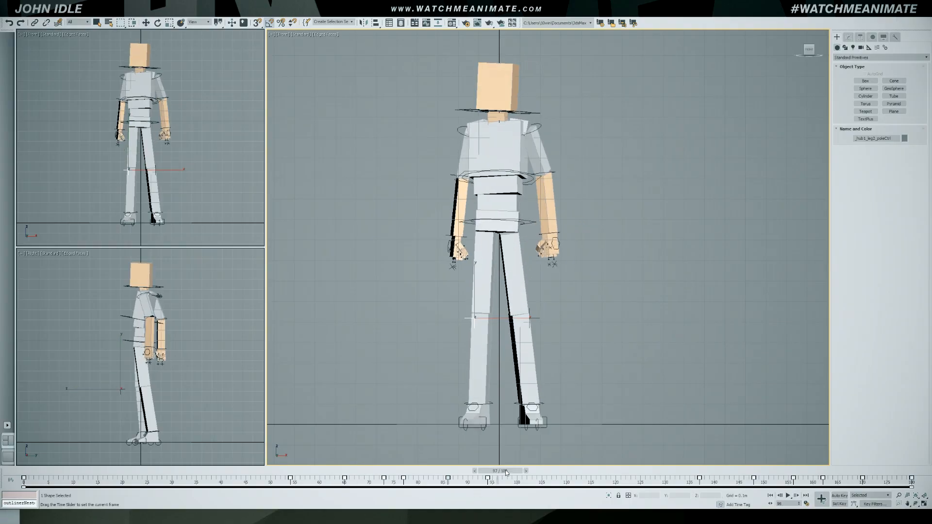
Select the arm2 control, turn on Auto Key with the Move tool active, and scrub through the motion.
left_click(500, 172)
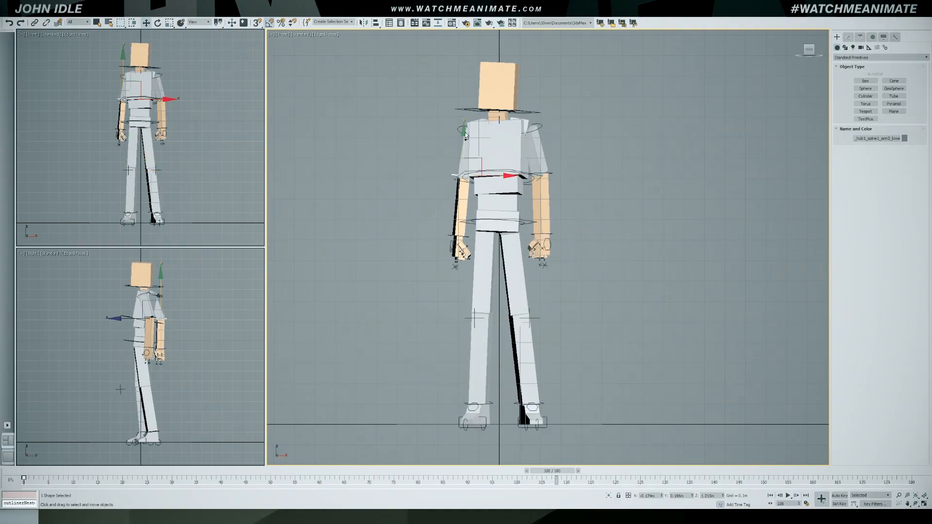
left_click_drag(552, 472, 637, 480)
left_click(840, 496)
key("w")
left_click_drag(695, 471, 476, 471)
key("F3")
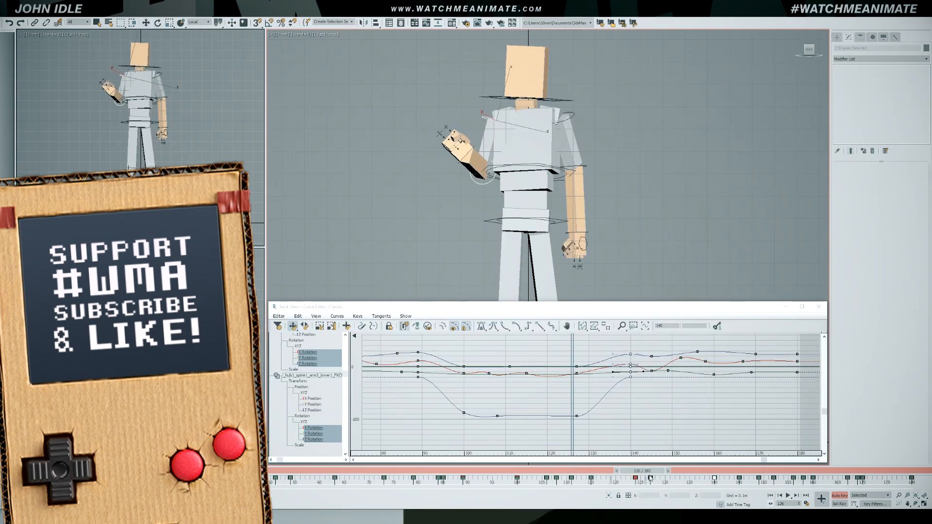
Close the curve editor and review the arm motion in playback, including from the side view.
key("slash")
left_click_drag(654, 485, 662, 480)
key("slash")
key("slash")
left_click(819, 306)
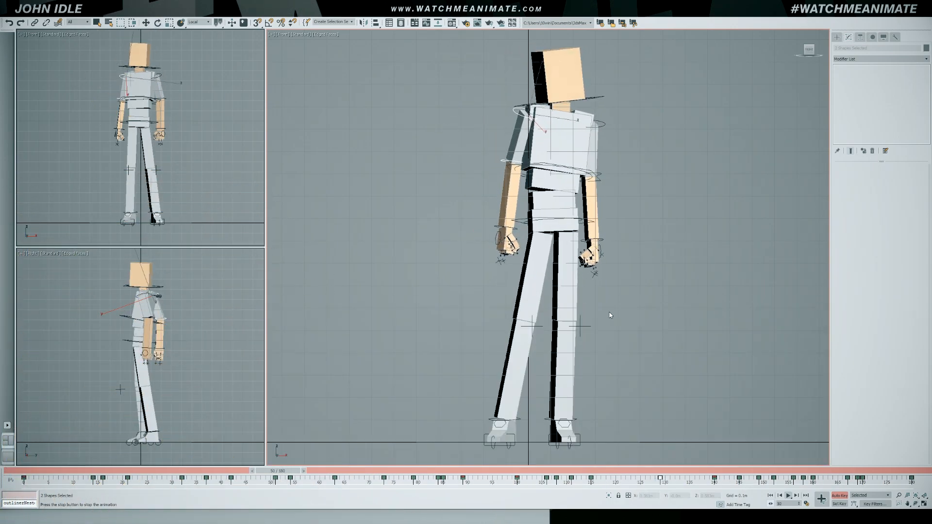
key("l")
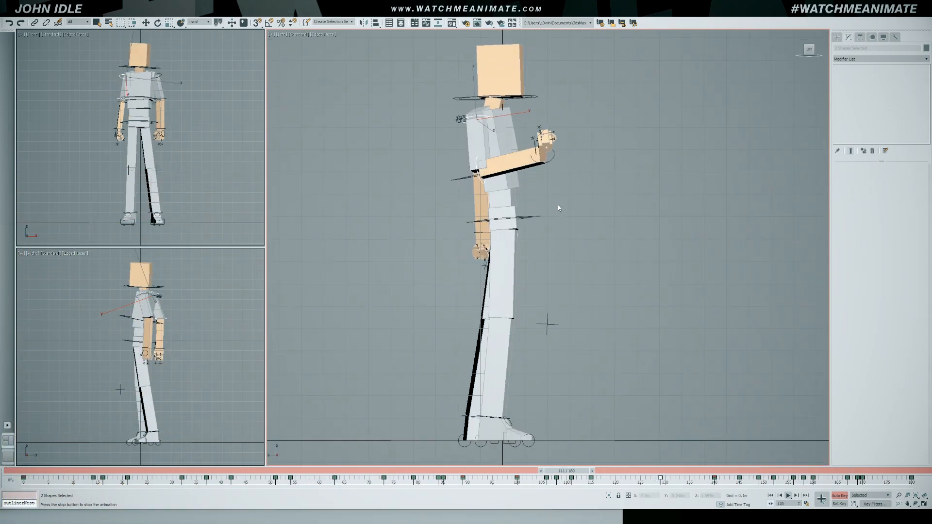
key("slash")
Adjust the Z Rotation key near frame 21 on the arm1 hand's two finger controls and play back the result.
left_click(460, 163)
left_click(427, 23)
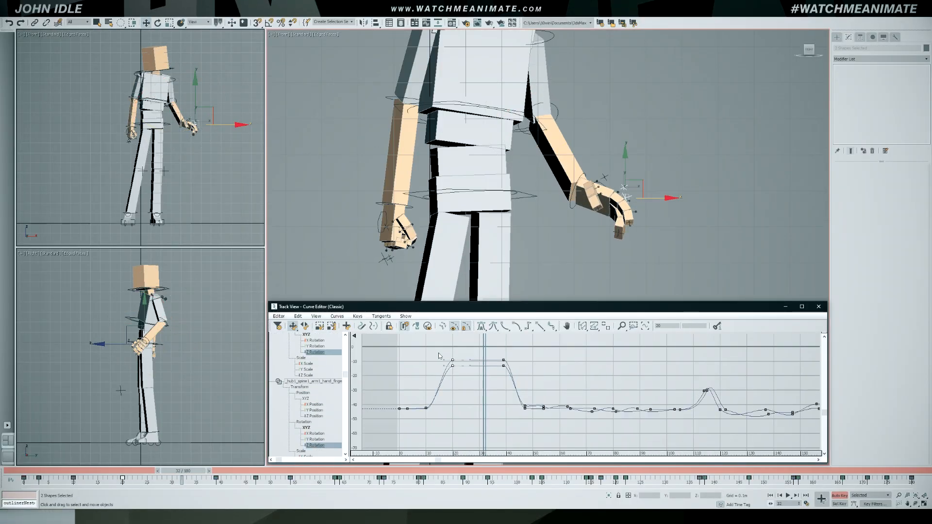
mouse_move(460, 349)
left_mouse_down()
mouse_move(532, 350)
mouse_move(455, 349)
left_mouse_up()
left_click_drag(453, 365, 490, 372, "shift")
key("slash")
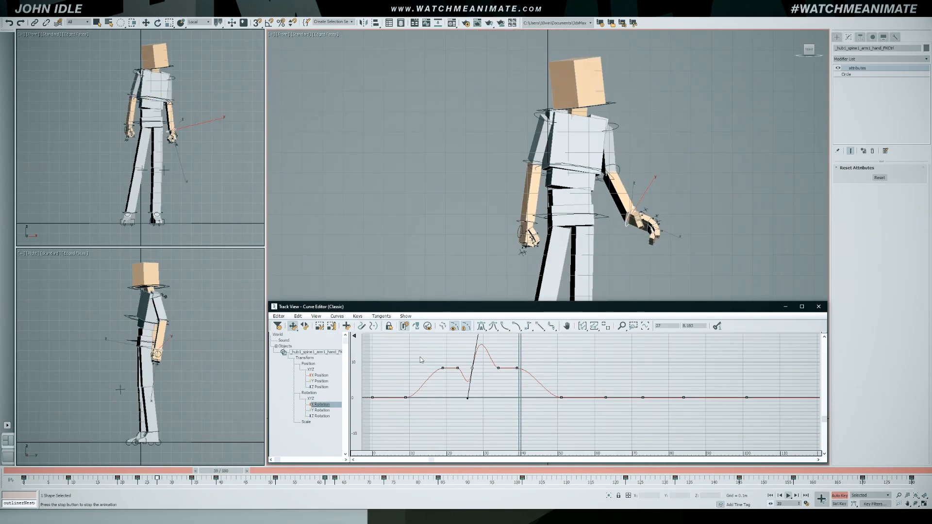
Reshape the arm1 hand control's X Rotation curve between about frames 18 and 51 and play it back.
left_click_drag(500, 353, 471, 353)
left_click_drag(467, 358, 446, 361)
middle_click_drag(467, 354, 490, 369, "ctrl+alt")
left_click_drag(436, 363, 595, 401)
left_click_drag(607, 373, 631, 394)
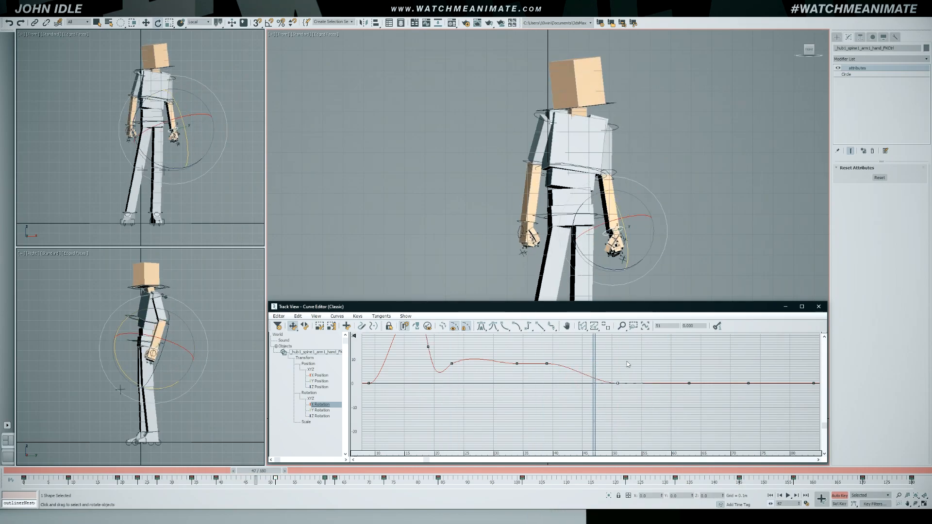
key("/")
scroll(589, 375, "down", 3)
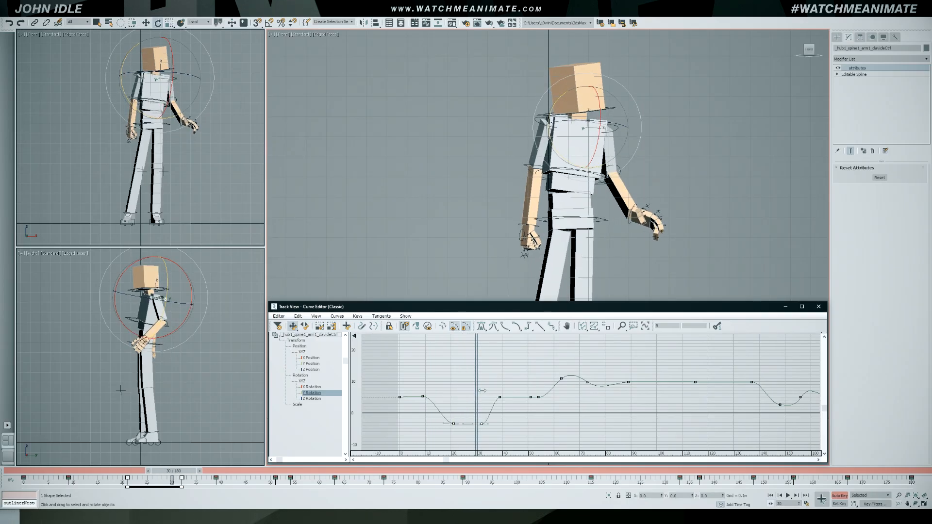
Raise the arm1 clavicle's Y Rotation key near frame 31 and compare the clavicle and lower arm curves together.
mouse_move(482, 391)
left_mouse_down()
mouse_move(490, 391)
mouse_move(478, 391)
left_mouse_up()
left_click_drag(482, 423, 482, 397)
left_click(619, 172)
left_click(594, 326)
mouse_move(498, 379)
middle_mouse_down()
mouse_move(516, 369)
mouse_move(514, 355)
mouse_move(498, 366)
middle_mouse_up()
key("F3")
left_click(580, 131, "ctrl")
left_click(594, 327)
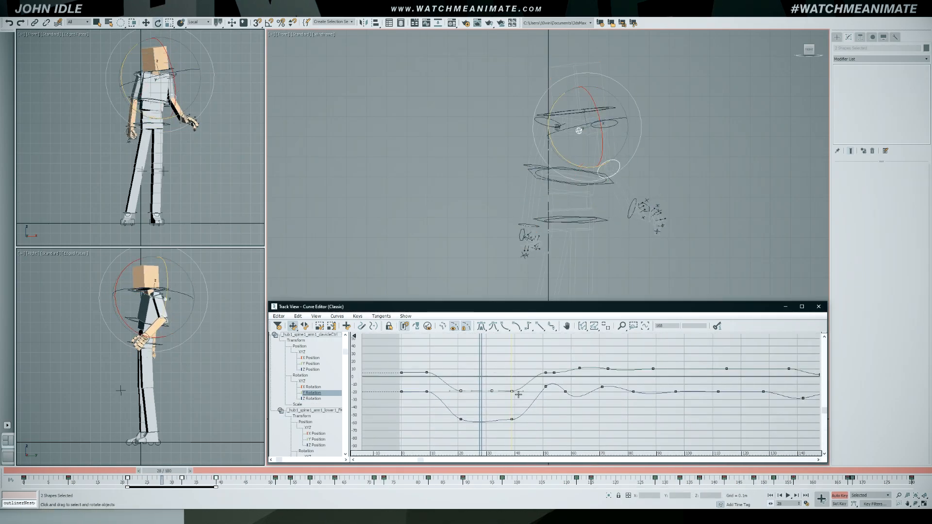
left_click_drag(487, 370, 460, 361)
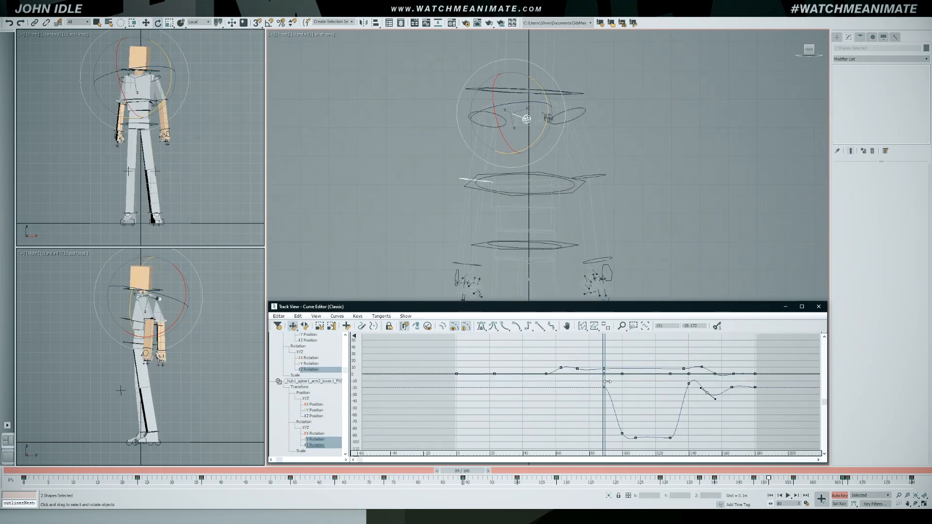
Lower the arm2 clavicle's Y Rotation keys around frames 88 to 107 and scrub through the arm raise.
left_click_drag(622, 385, 628, 384)
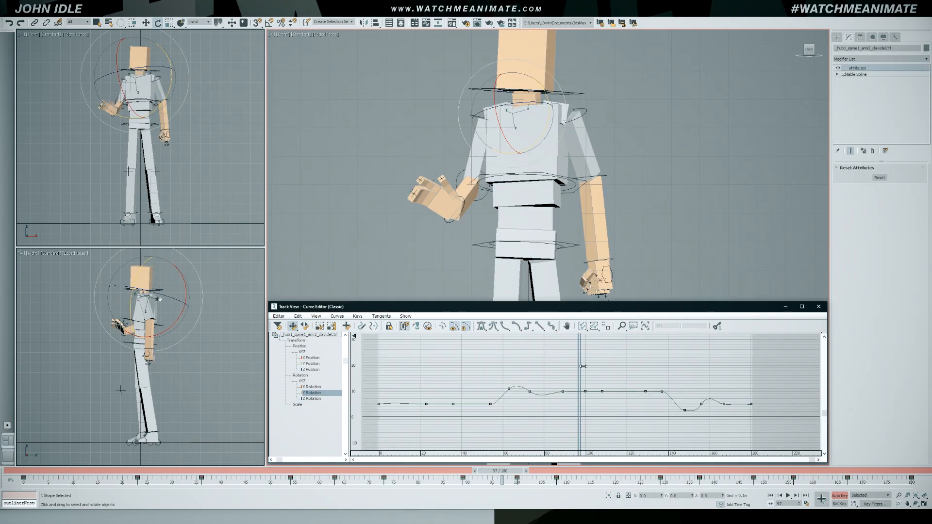
mouse_move(578, 386)
left_mouse_down()
mouse_move(649, 395)
mouse_move(573, 386)
left_mouse_up()
mouse_move(552, 382)
left_mouse_down()
mouse_move(587, 420)
mouse_move(581, 390)
mouse_move(620, 392)
left_mouse_up()
key("ctrl+z")
left_click_drag(586, 396, 588, 421)
left_click_drag(632, 392, 578, 391)
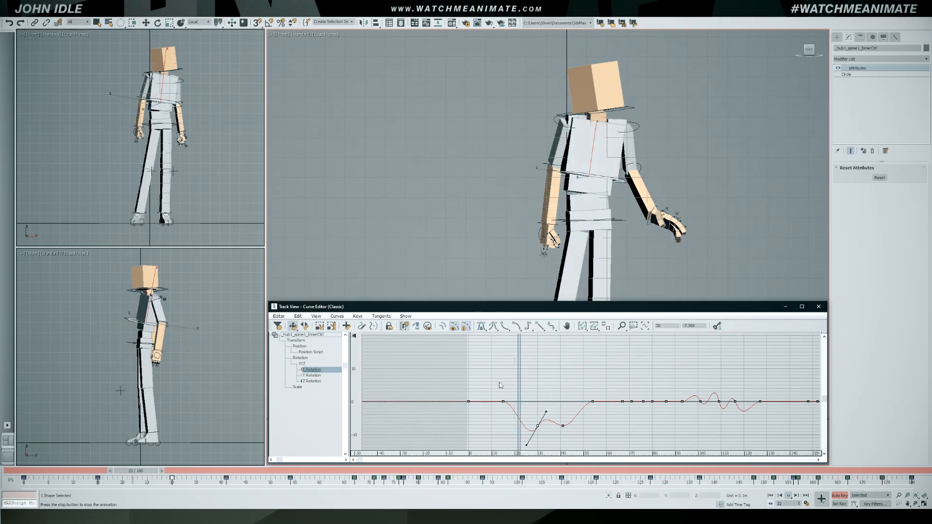
Flatten the tangent of the inner spine control's X Rotation key at frame 30 and review the playback from another view.
key("slash")
key("slash")
mouse_move(547, 418)
left_mouse_down()
mouse_move(546, 437)
mouse_move(546, 416)
mouse_move(546, 428)
left_mouse_up()
key("slash")
key("slash")
key("t")
key("slash")
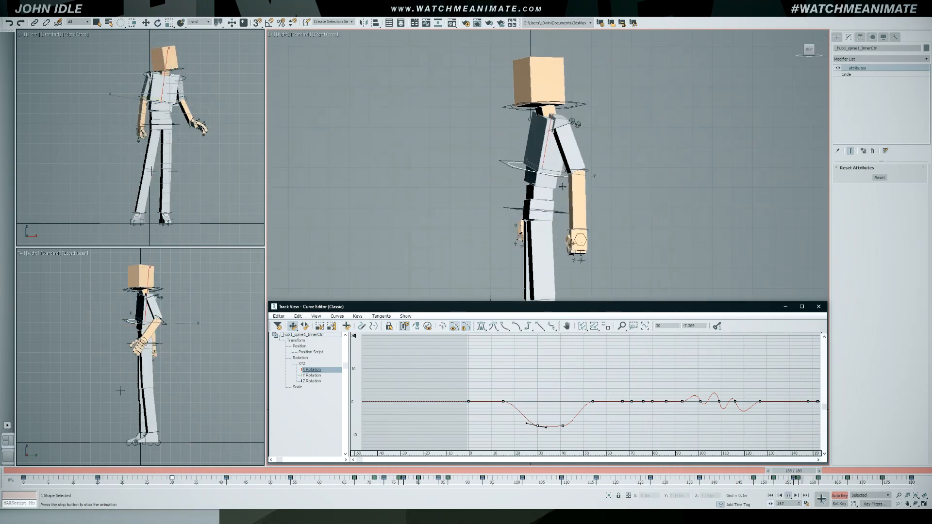
key("slash")
Select the inner spine control's X Rotation keys between about frames 80 and 125.
left_click_drag(790, 353, 704, 357)
scroll(752, 375, "up", 4)
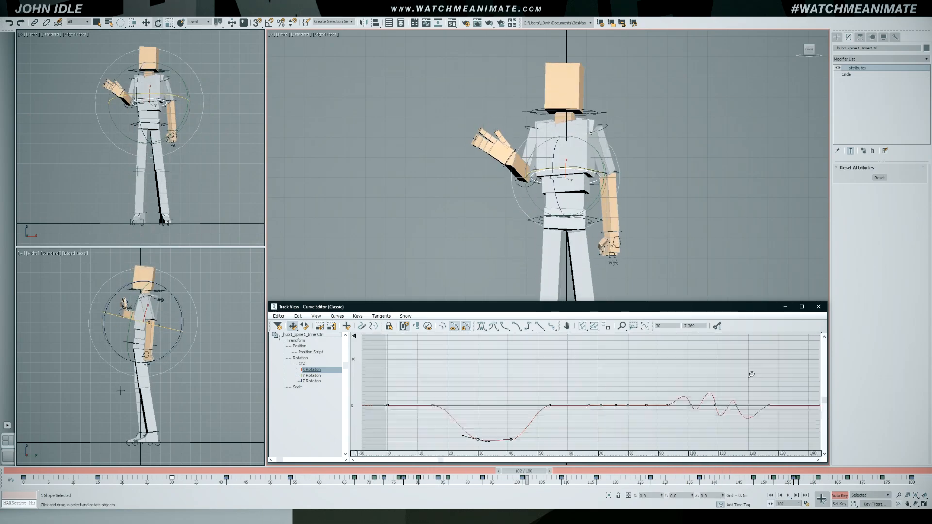
middle_click_drag(752, 375, 640, 360)
left_click_drag(511, 388, 668, 412)
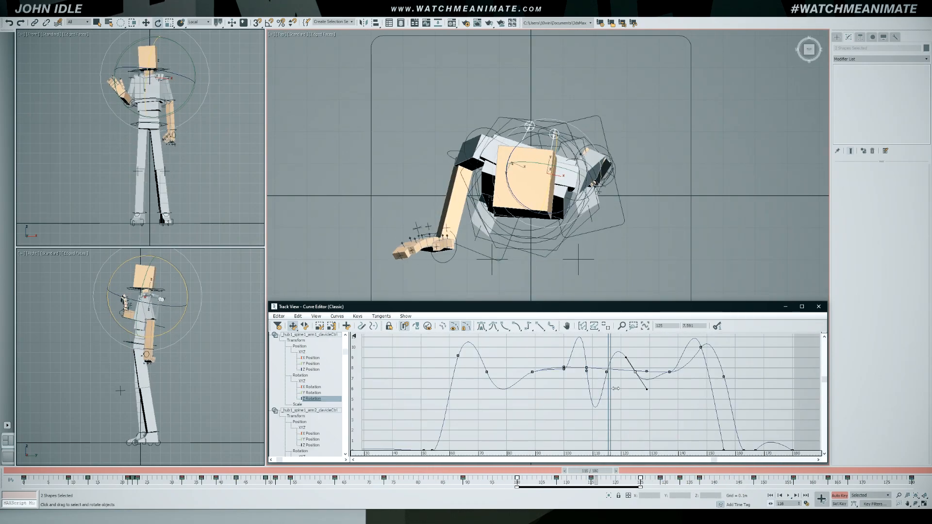
Select only the arm2 clavicle control and refine its Z Rotation curve between about frames 100 and 125.
left_click(555, 136)
left_click(534, 121)
left_click(530, 127)
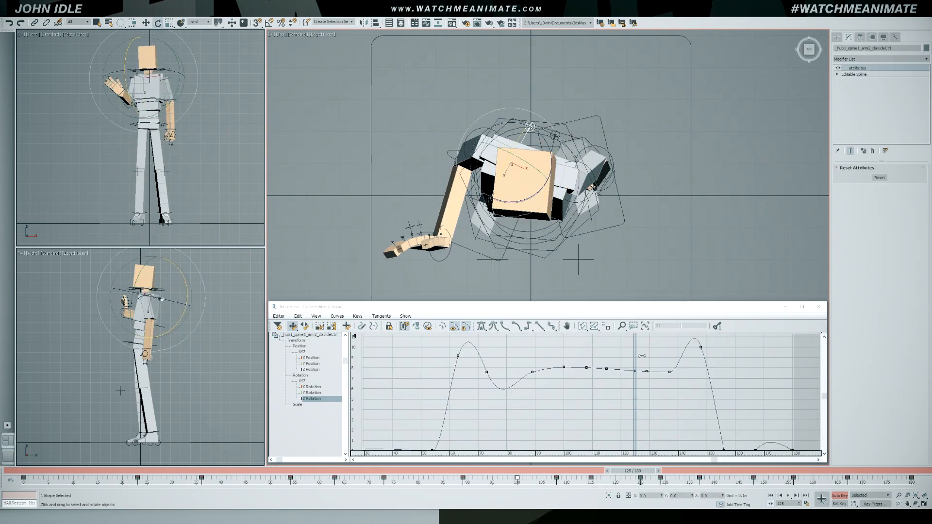
left_click_drag(642, 355, 572, 371)
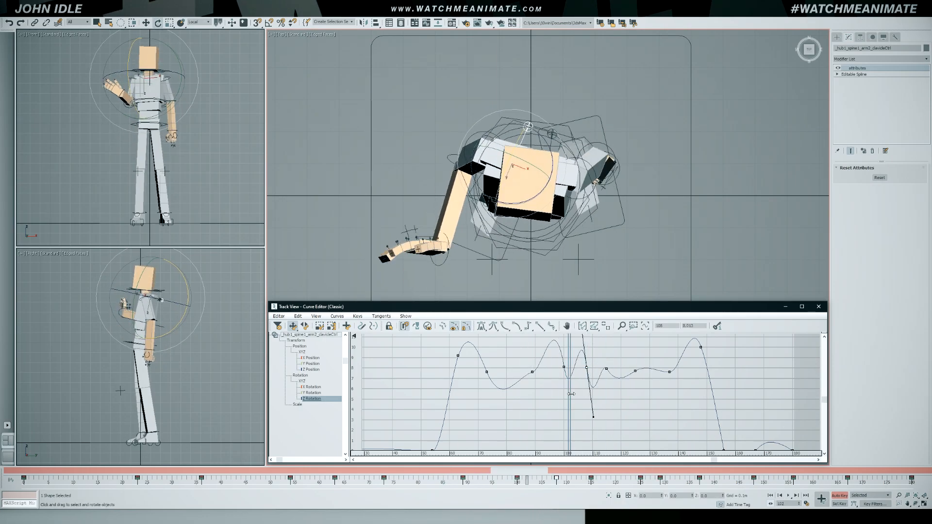
left_click_drag(649, 389, 615, 389)
left_click_drag(615, 369, 606, 369)
left_click_drag(615, 376, 650, 369)
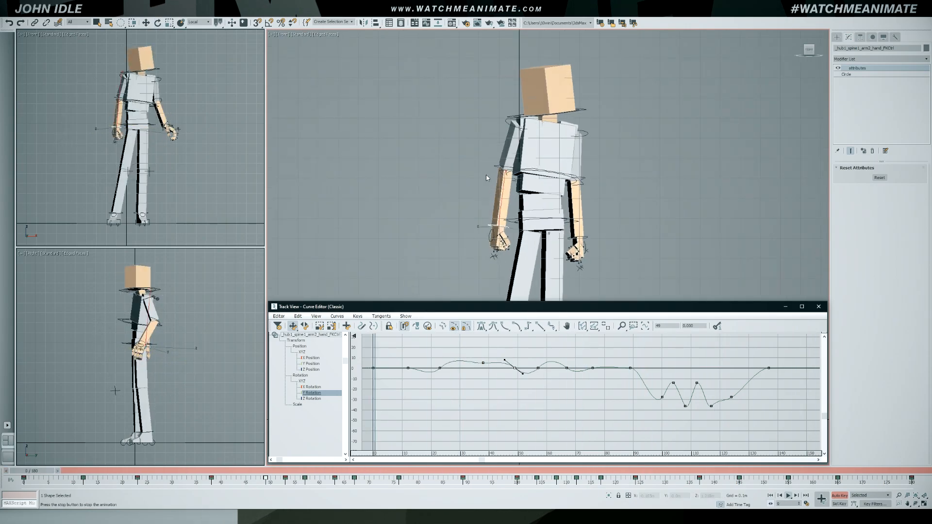
Activate the Rotate tool and select two finger controls on the arm2 hand.
key("e")
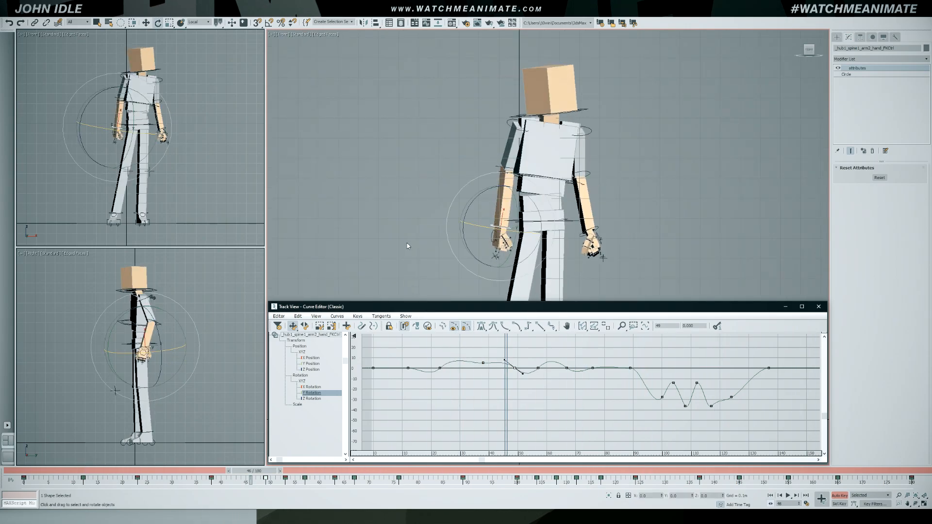
left_click(494, 256)
left_click(485, 258)
left_click_drag(485, 258, 498, 262)
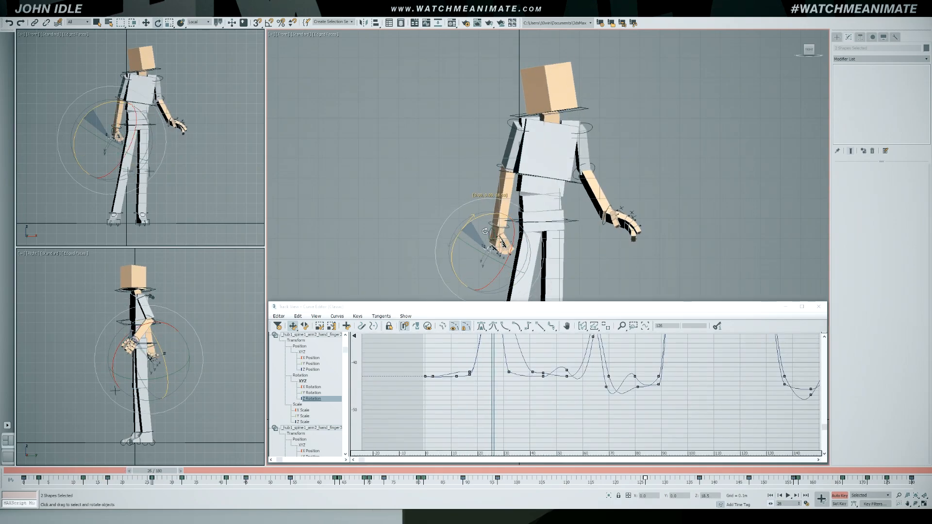
Adjust the two arm2 finger controls' Z Rotation keys around frame 32 and play the motion back.
left_click_drag(173, 478, 194, 475)
key("Escape")
middle_click_drag(514, 384, 510, 403, "ctrl+alt")
left_click(508, 392)
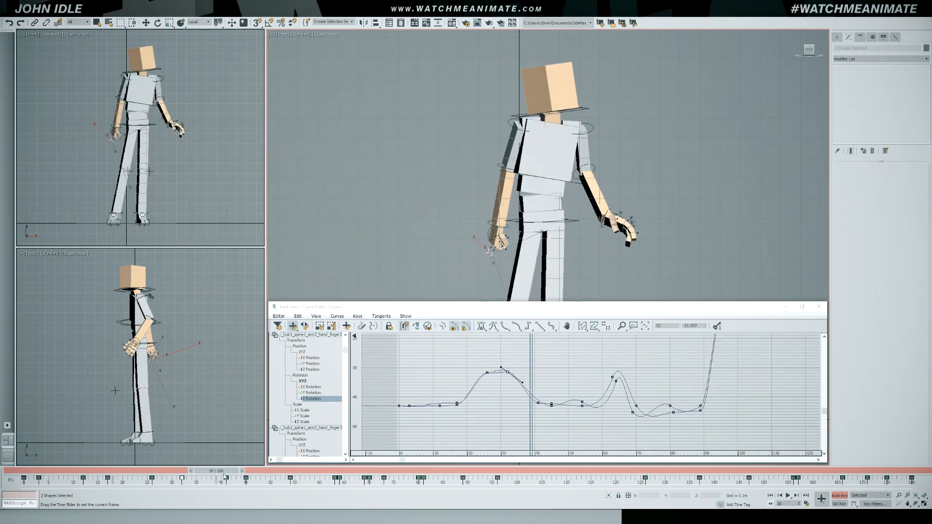
key("Escape")
key("/")
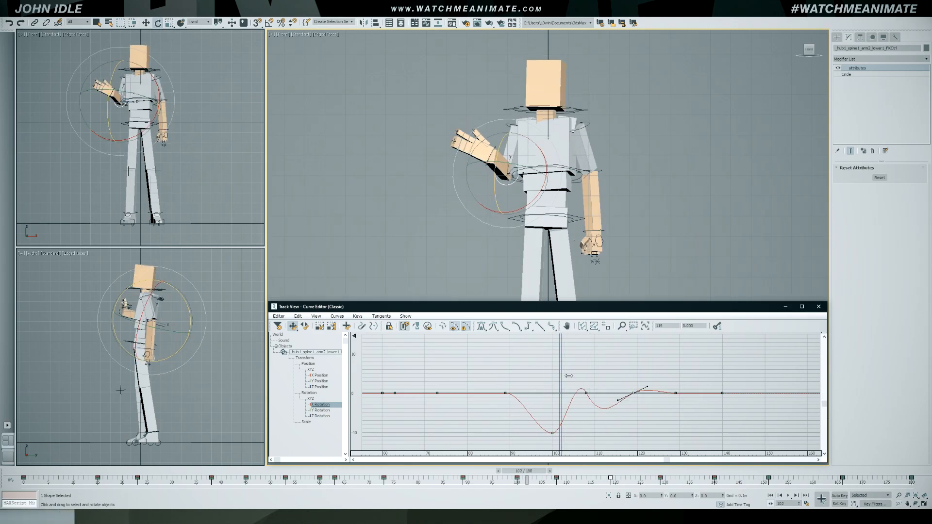
Adjust the arm2 lower arm's X Rotation keys around frames 100 to 119, and check the arm1 lower arm's X Rotation curve.
left_click_drag(581, 372, 556, 399)
left_click(567, 400)
mouse_move(537, 378)
left_mouse_down()
mouse_move(578, 360)
mouse_move(545, 383)
left_mouse_up()
left_click(630, 397)
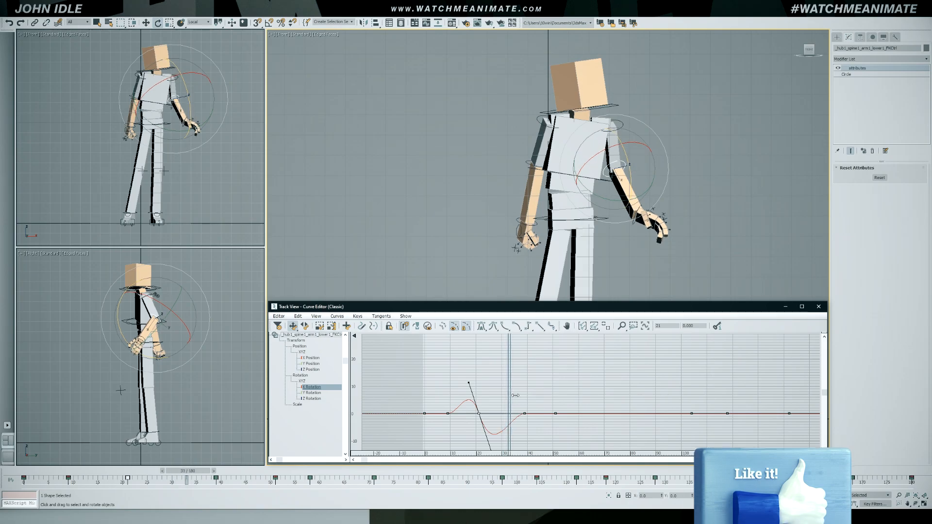
scroll(558, 380, "down", 2)
left_click_drag(642, 379, 551, 374)
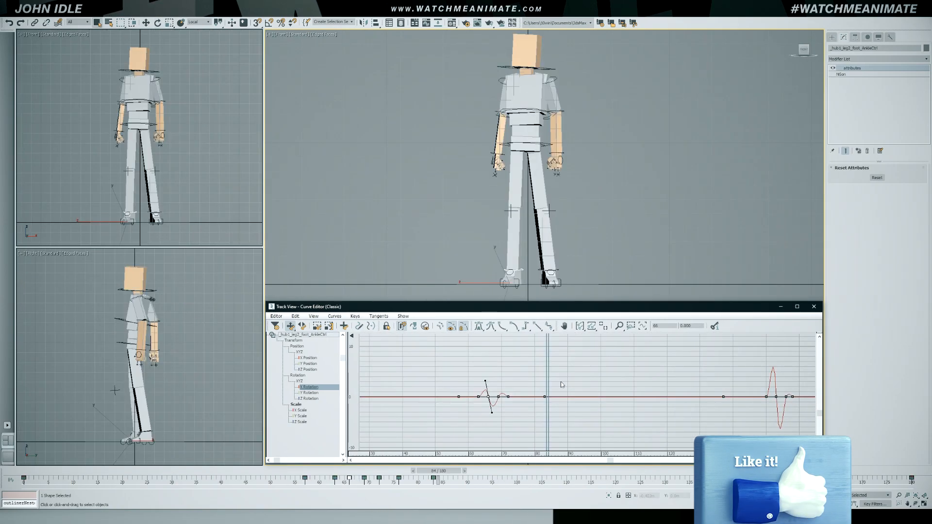
Flatten the leg2 ankle control's X Rotation curve around frames 63 to 72 and 150 to 158.
left_click(529, 289)
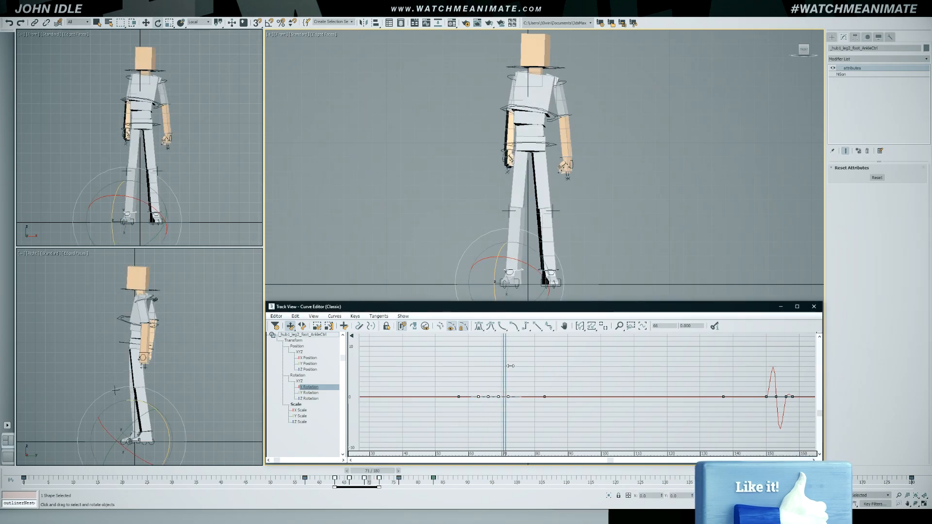
left_click(311, 393)
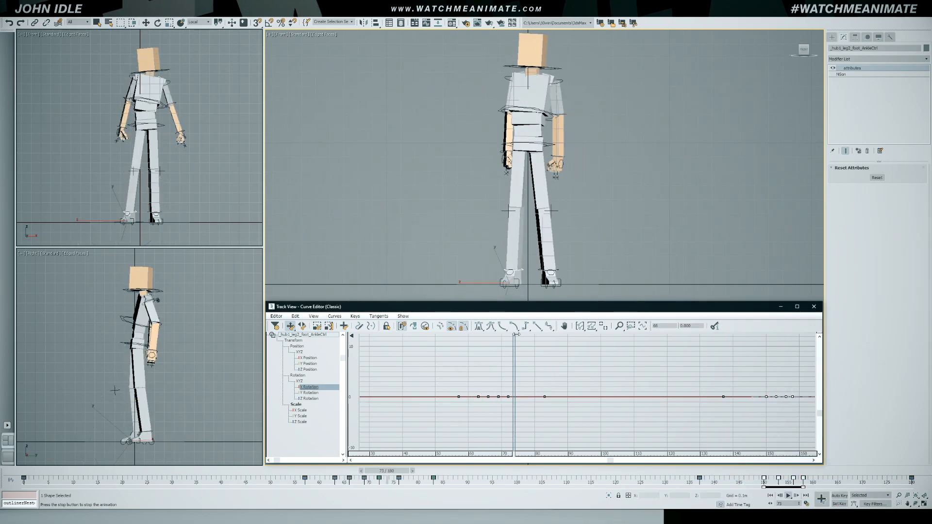